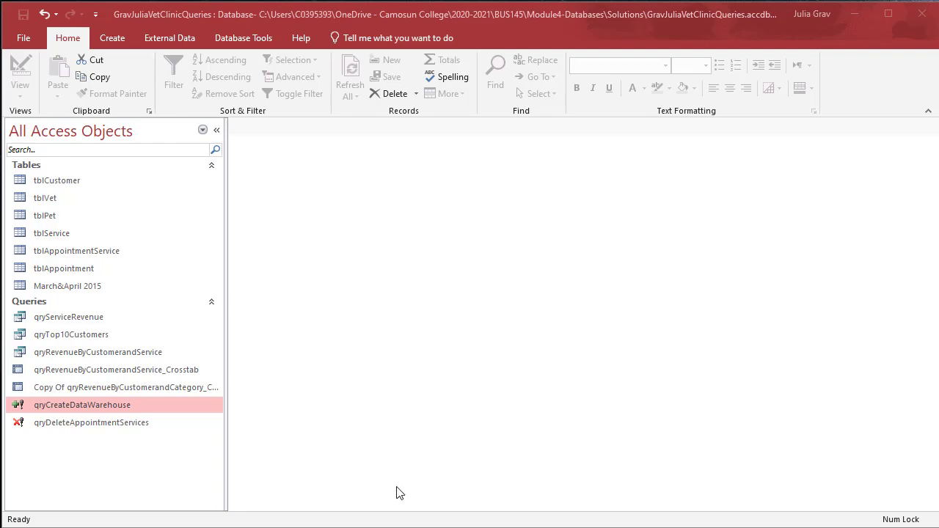
- Create a new design-view query on tblService with the ServiceFee and ServiceCategory fields
{"action": "left_click", "coordinate": [114, 41]}
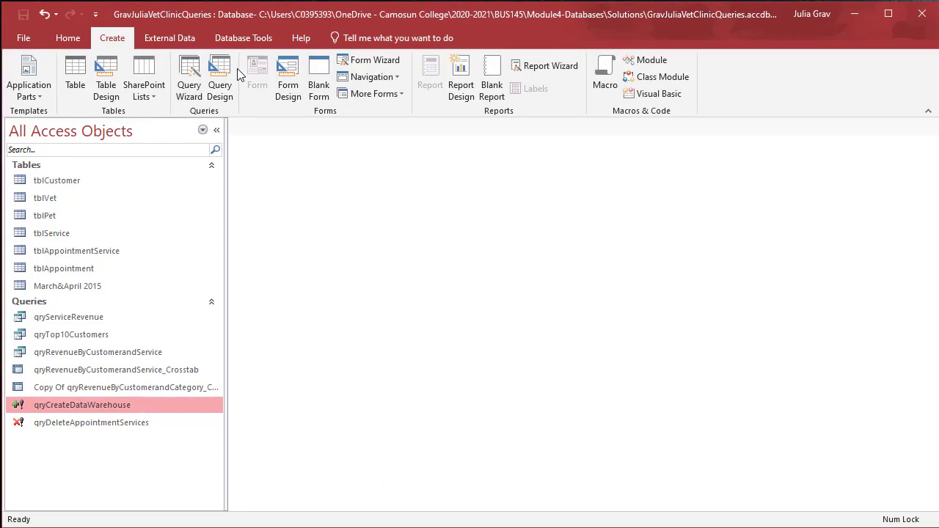
{"action": "left_click", "coordinate": [220, 81]}
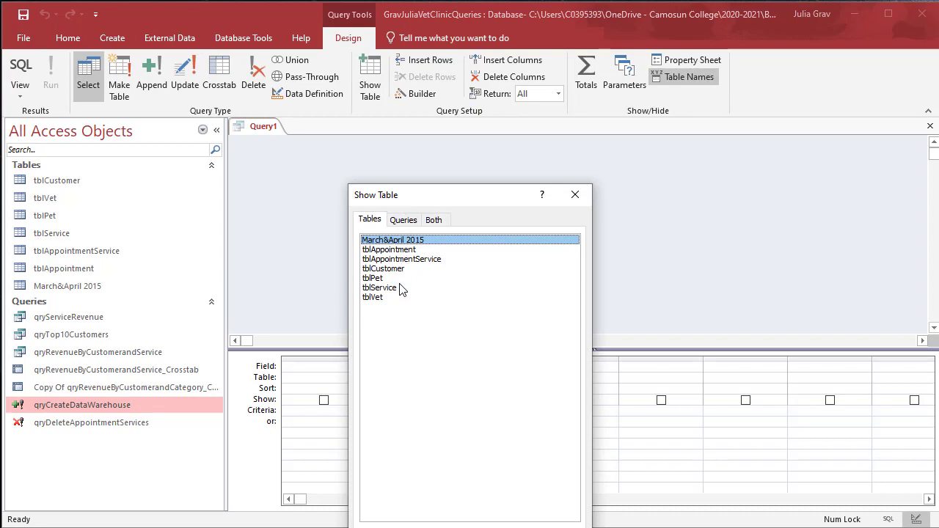
{"action": "left_click_drag", "start_coordinate": [401, 281], "coordinate": [400, 286]}
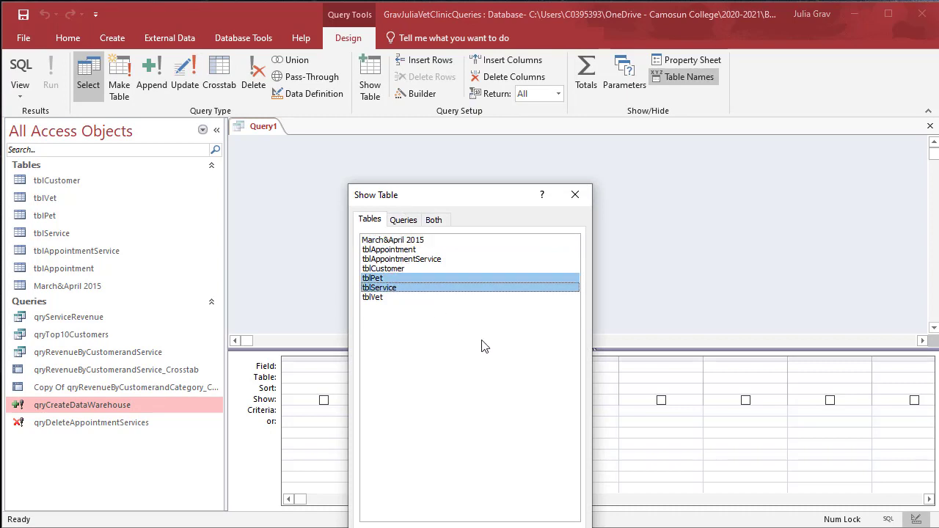
{"action": "double_click", "coordinate": [416, 287]}
{"action": "key", "text": "Escape"}
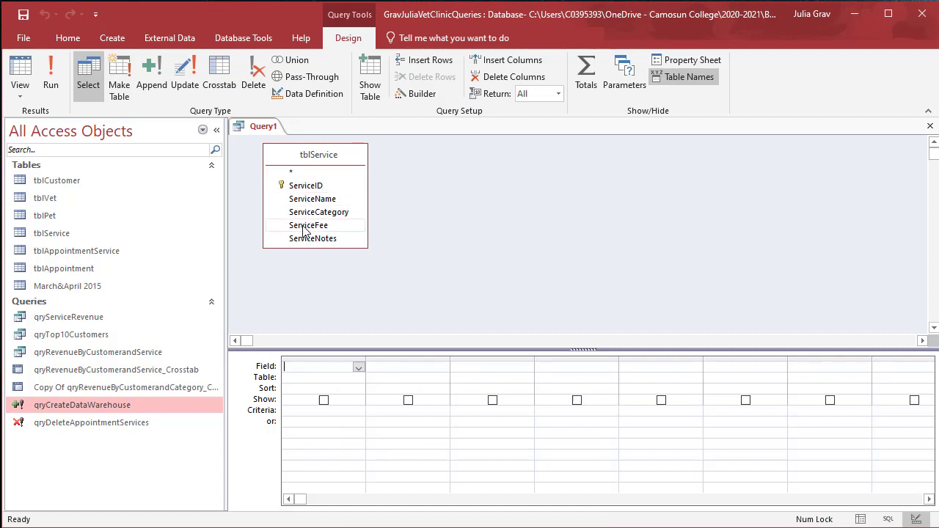
{"action": "double_click", "coordinate": [305, 228]}
{"action": "double_click", "coordinate": [317, 212]}
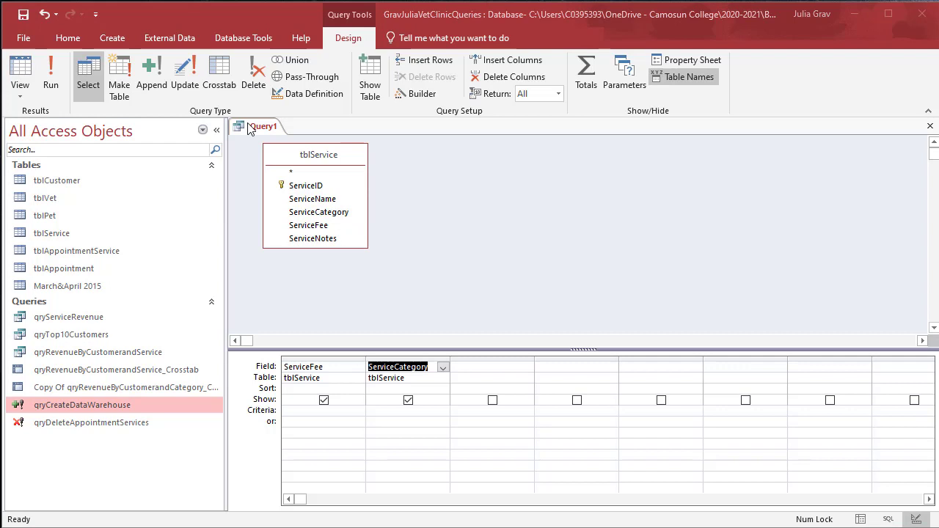
- Save the query as qryUpdateServiceFees
{"action": "right_click", "coordinate": [254, 126]}
{"action": "left_click", "coordinate": [283, 130]}
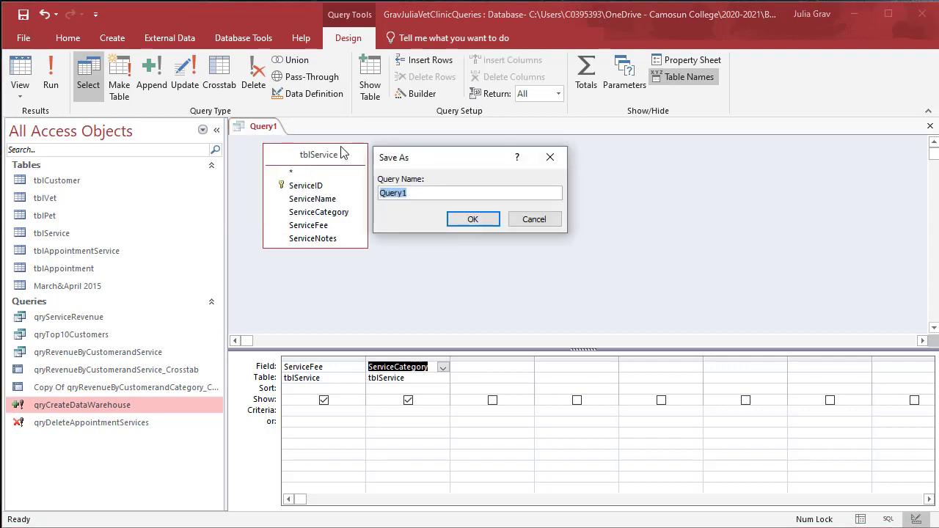
{"action": "type", "text": "q"}
{"action": "type", "text": "ryUpdateSer"}
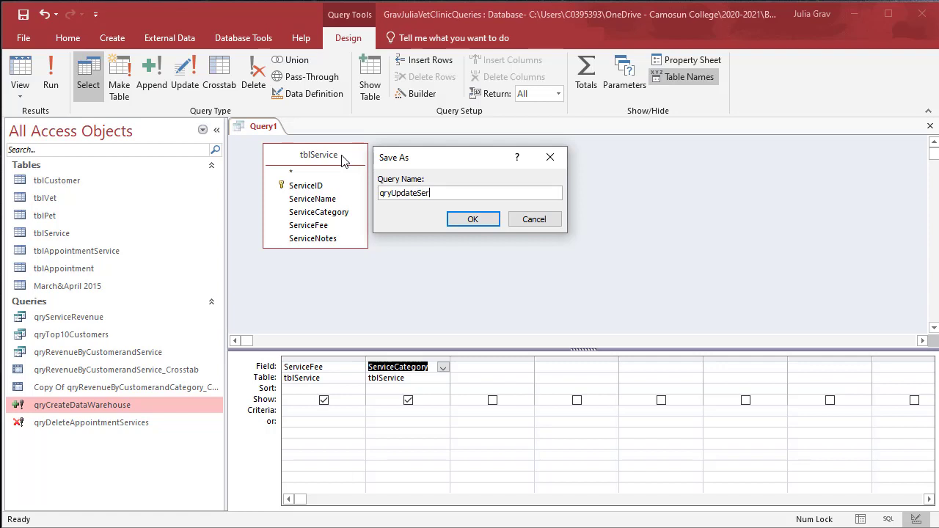
{"action": "type", "text": "viceFees"}
{"action": "key", "text": "Return"}
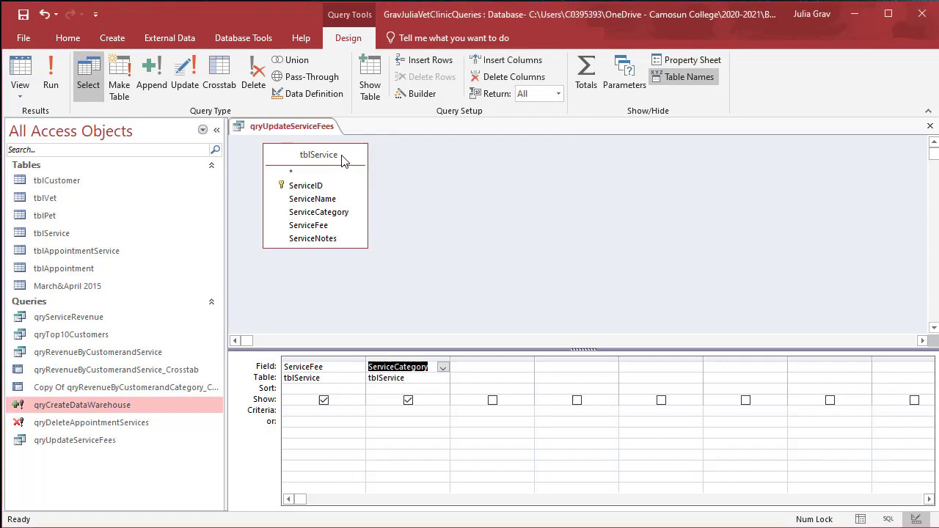
- Convert the query to an update query, with ServiceFee's Update To set to [ServiceFee]*1.25
{"action": "left_click", "coordinate": [184, 91]}
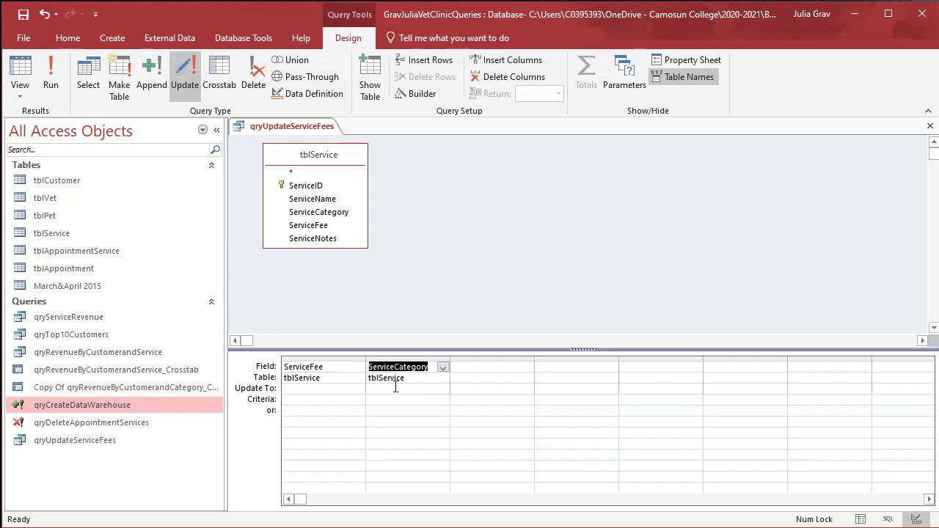
{"action": "left_click", "coordinate": [343, 391]}
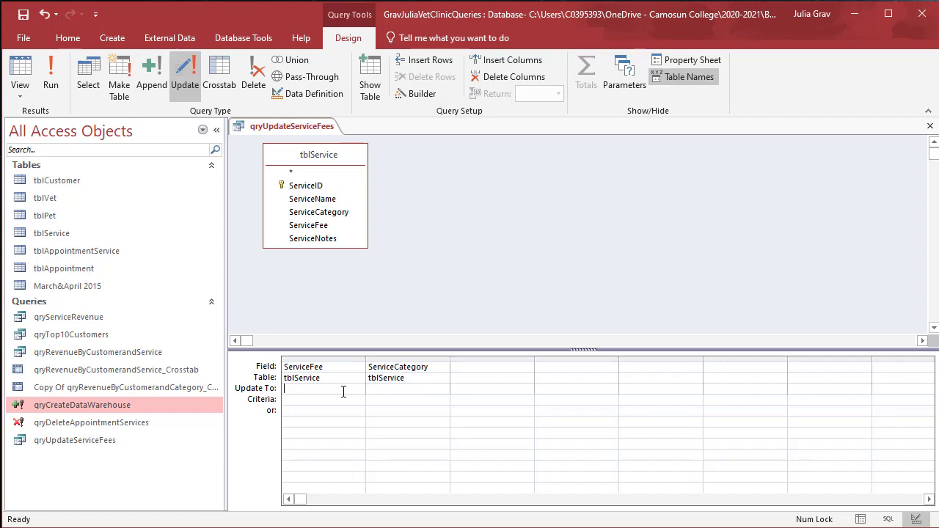
{"action": "type", "text": "[Ser"}
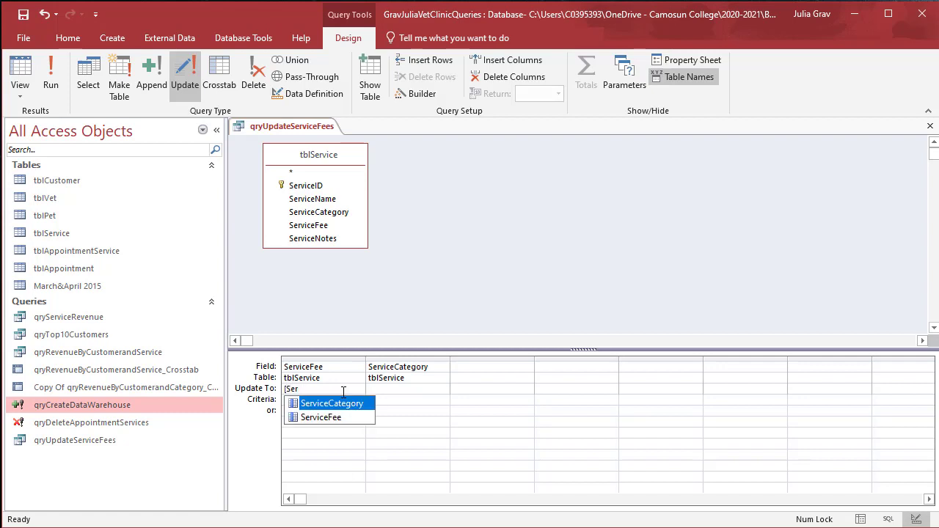
{"action": "type", "text": "v"}
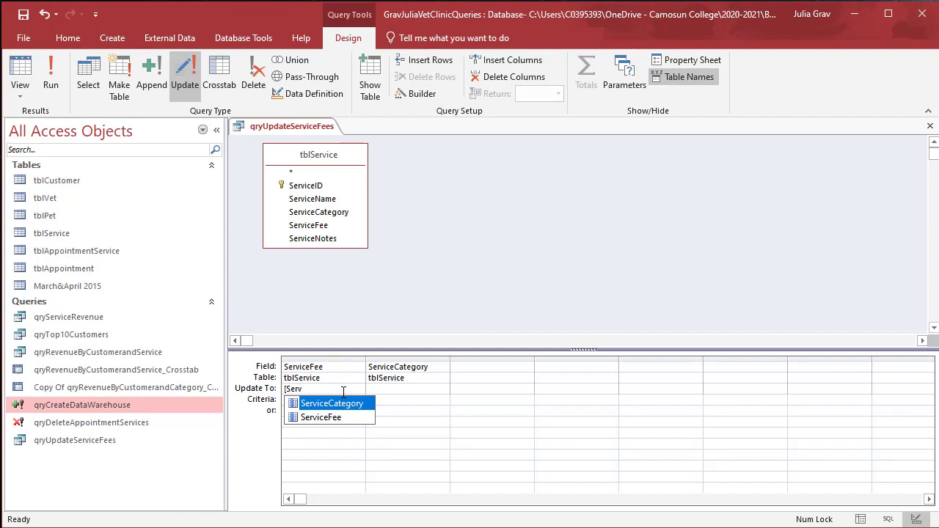
{"action": "key", "text": "Down"}
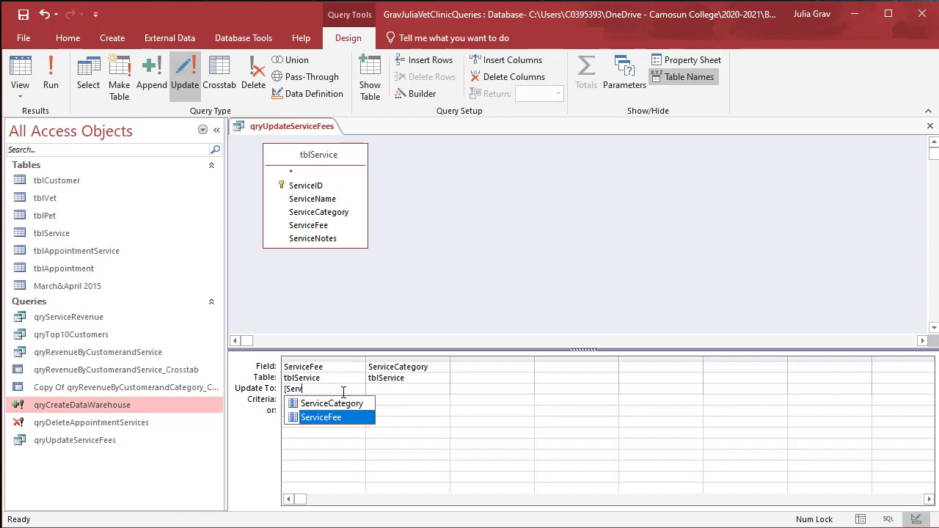
{"action": "key", "text": "Return"}
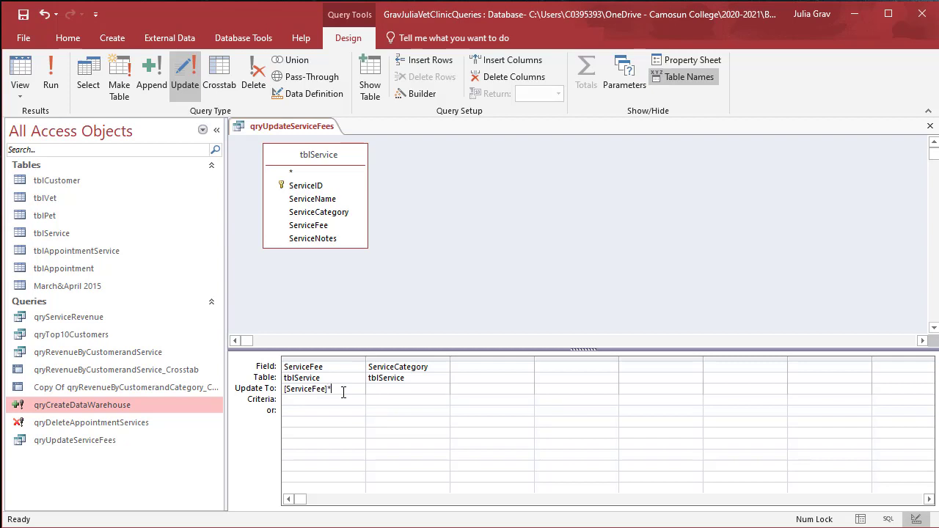
{"action": "type", "text": "25"}
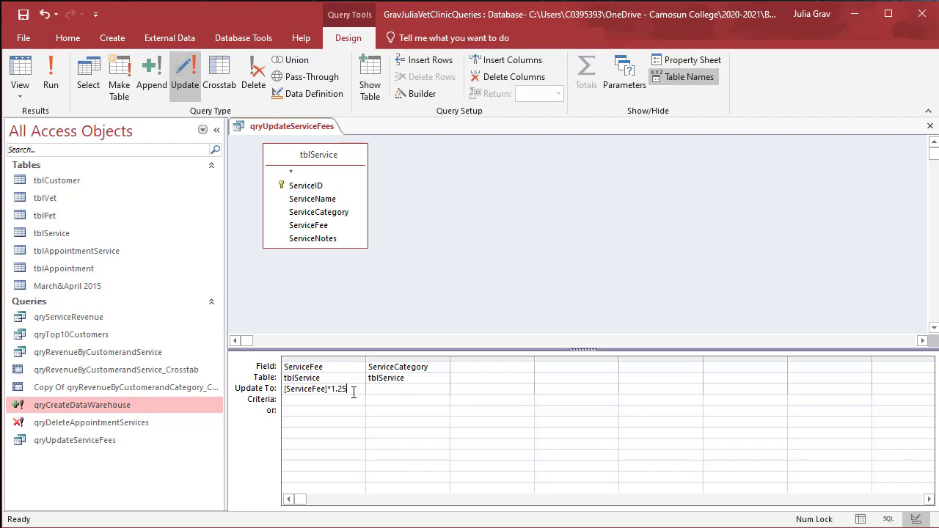
- Write the service-category parameter prompt, then move it from Update To into ServiceCategory's Criteria cell
{"action": "left_click", "coordinate": [394, 393]}
{"action": "type", "text": "["}
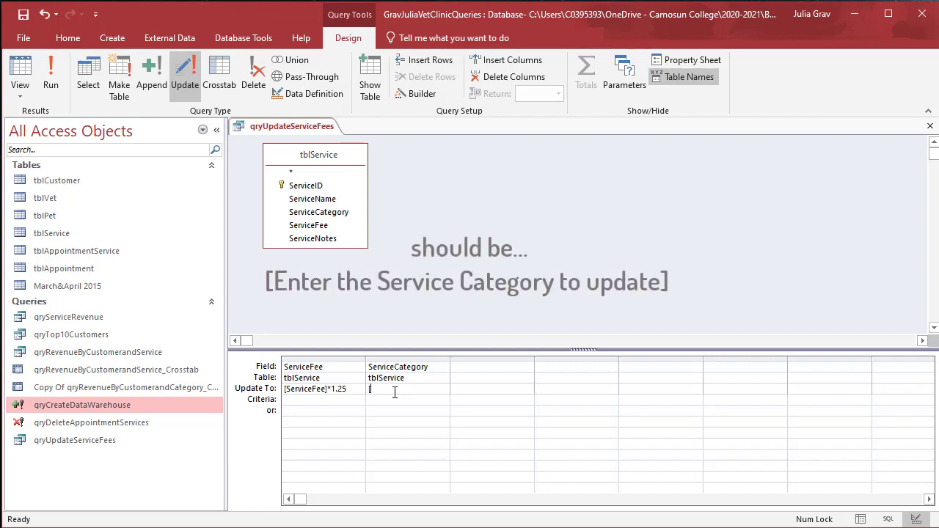
{"action": "type", "text": "Enter th"}
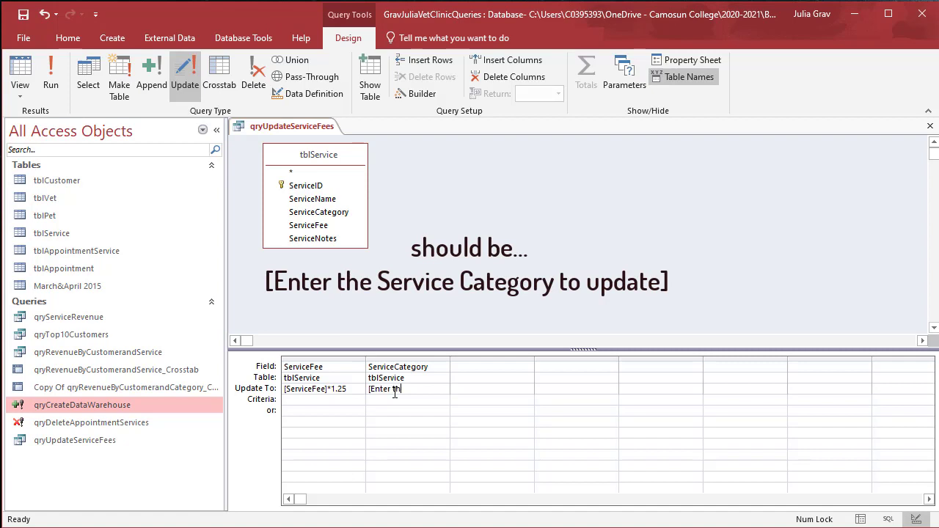
{"action": "type", "text": "e Service"}
{"action": "type", "text": " Catefory"}
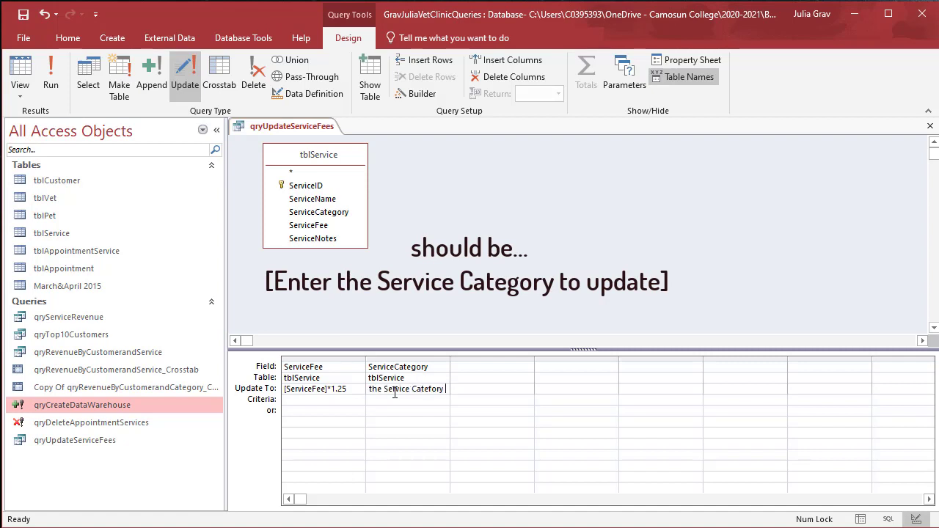
{"action": "type", "text": " to update"}
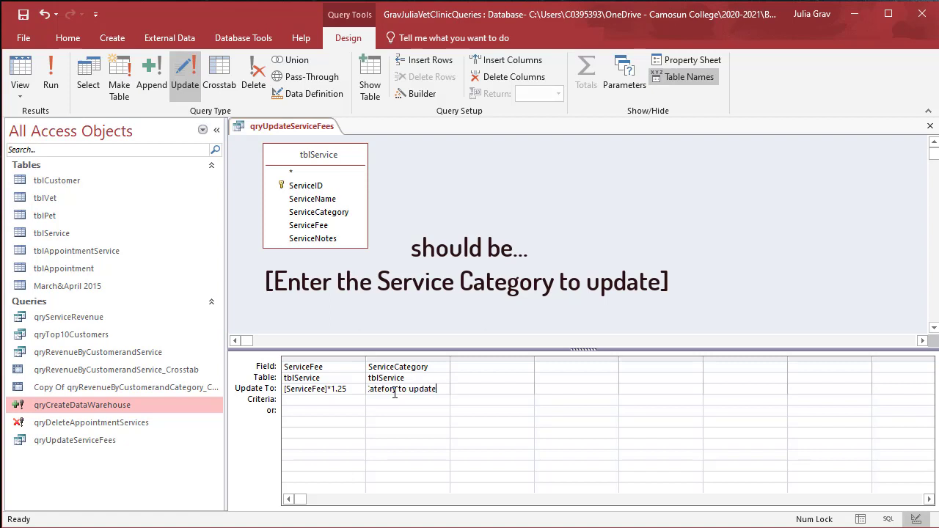
{"action": "type", "text": "]"}
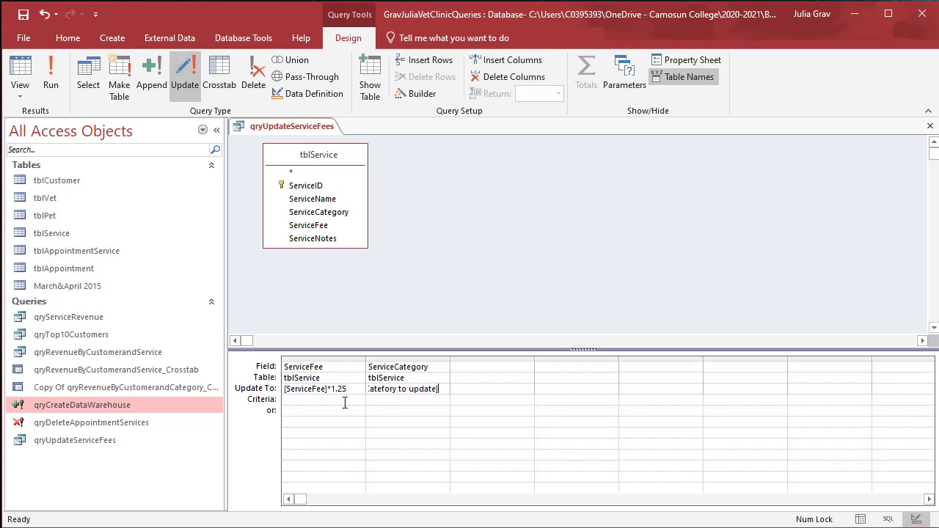
{"action": "left_click", "coordinate": [452, 390]}
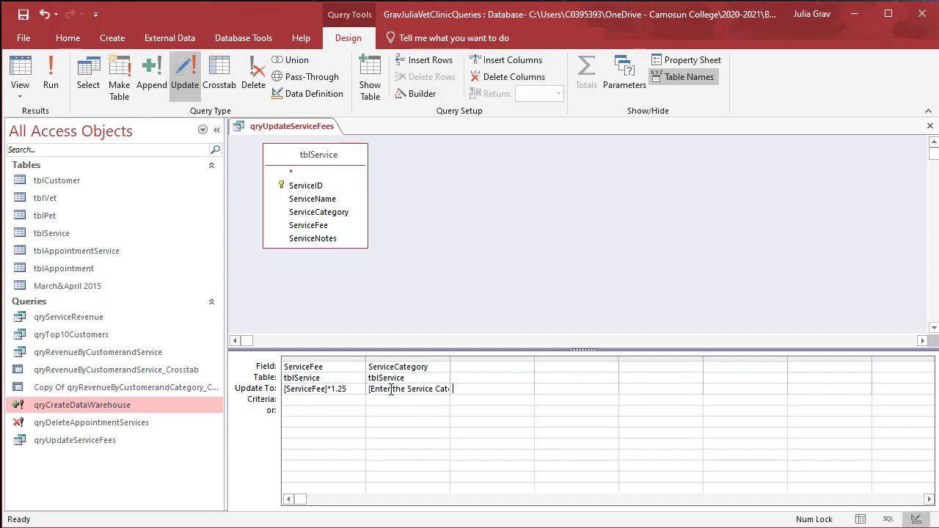
{"action": "left_click_drag", "start_coordinate": [369, 389], "coordinate": [458, 390]}
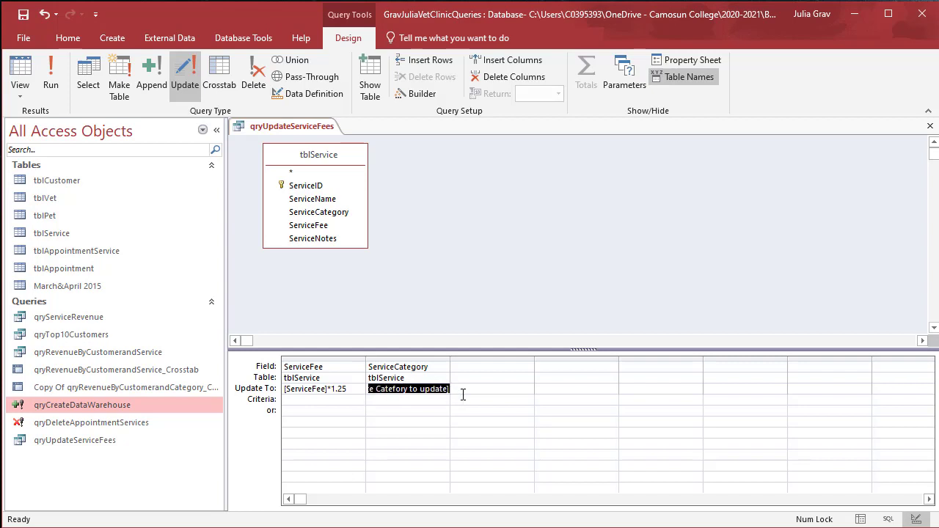
{"action": "key", "text": "Delete"}
{"action": "left_click", "coordinate": [409, 399]}
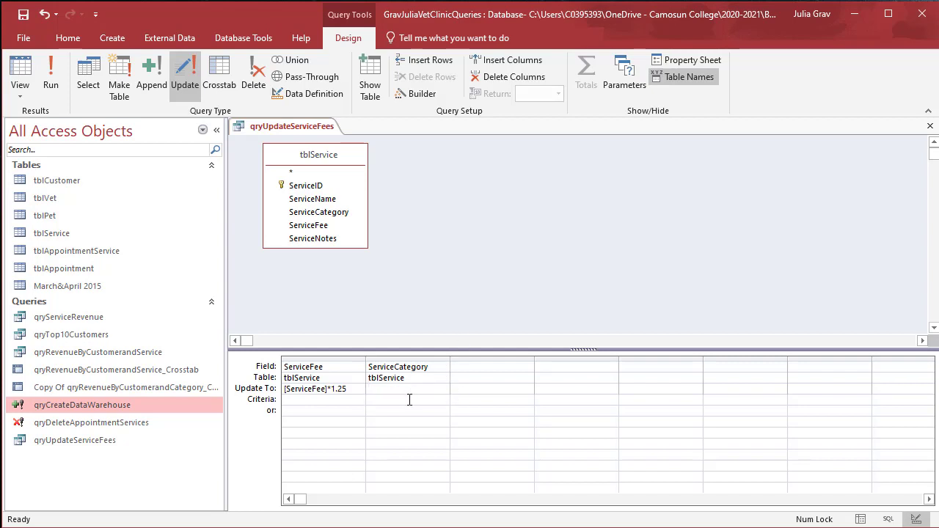
{"action": "right_click", "coordinate": [409, 399]}
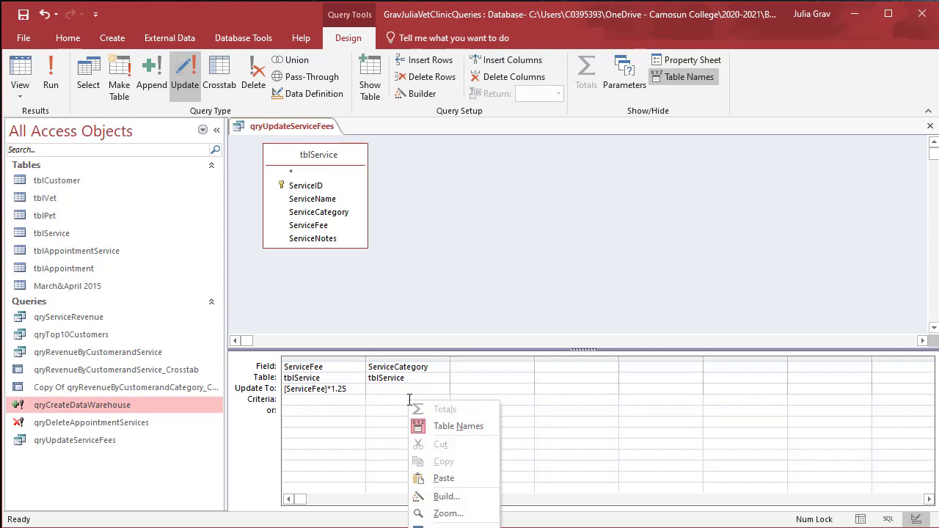
{"action": "left_click", "coordinate": [439, 478]}
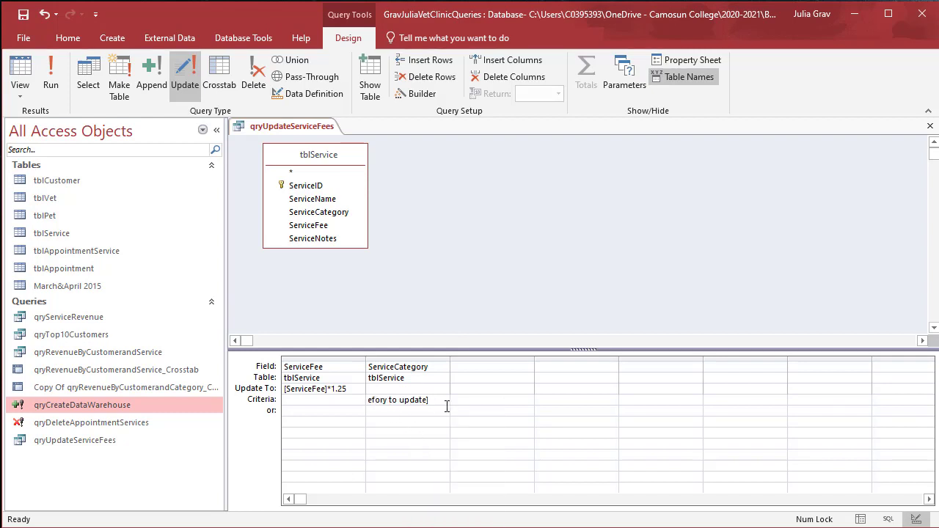
{"action": "key", "text": "Home"}
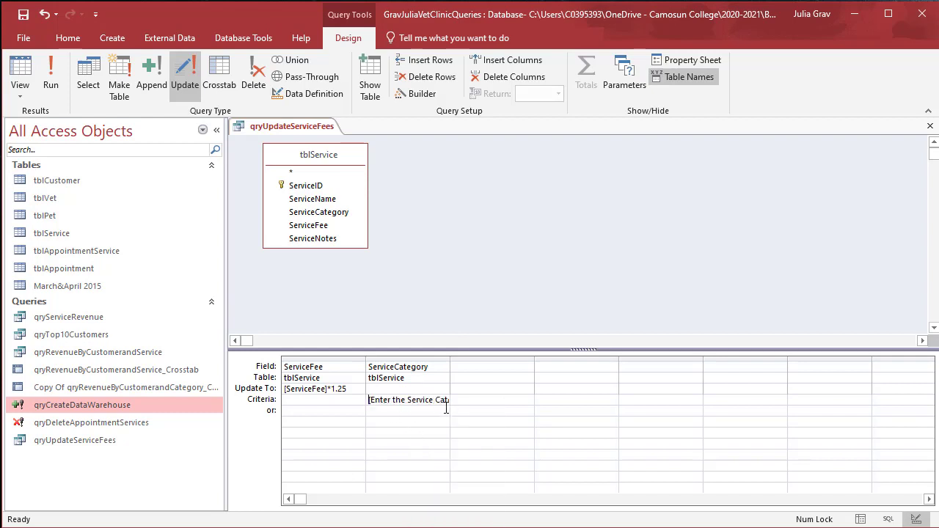
- Preview the query in Datasheet View for Vaccination, showing fees $20, $25, $20, $20
{"action": "right_click", "coordinate": [251, 124]}
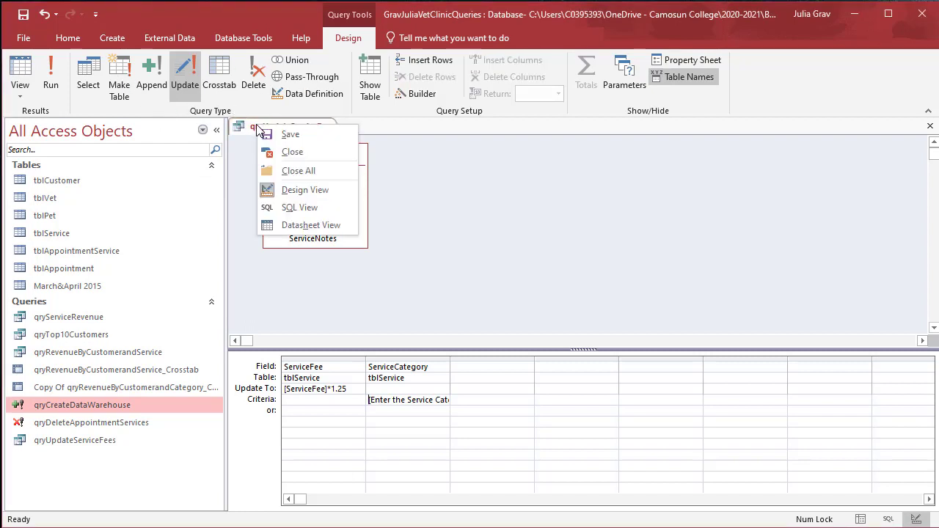
{"action": "left_click", "coordinate": [306, 227]}
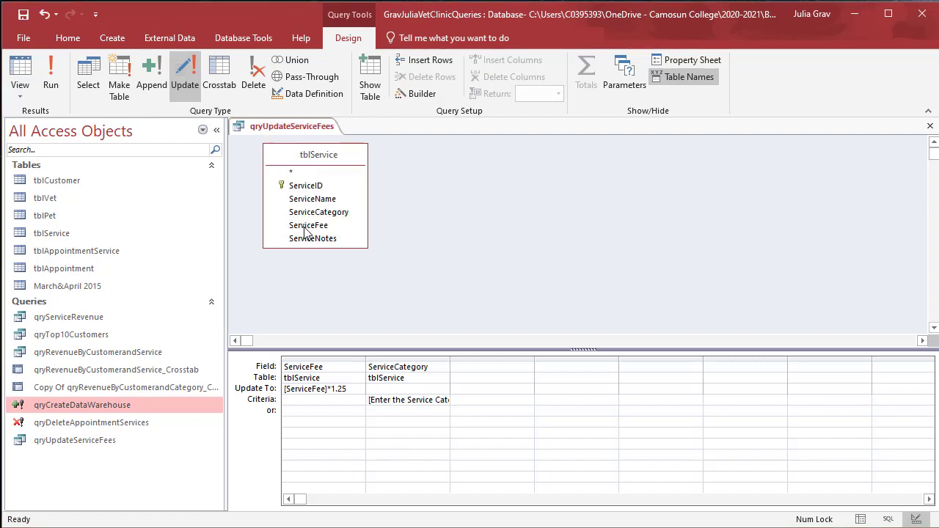
{"action": "type", "text": "Va"}
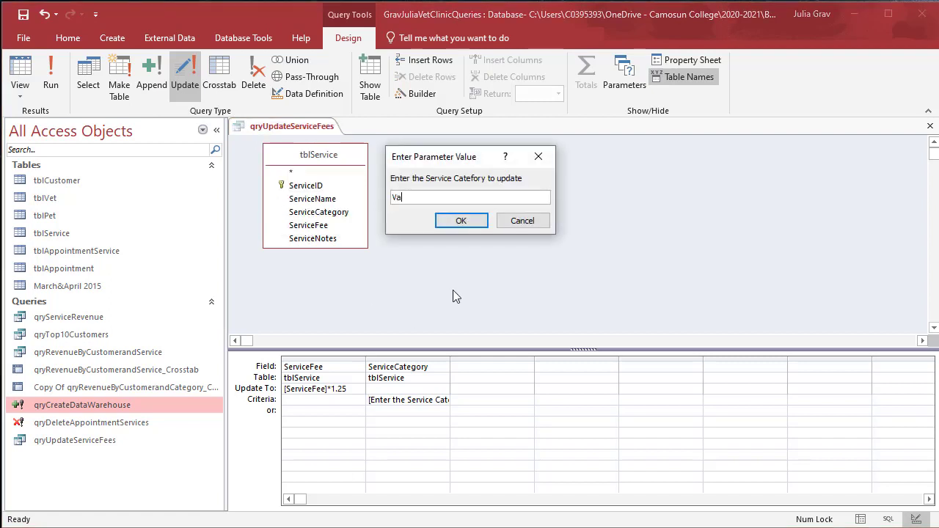
{"action": "type", "text": "ccin"}
{"action": "key", "text": "BackSpace"}
{"action": "key", "text": "BackSpace"}
{"action": "type", "text": "ina"}
{"action": "type", "text": "tion"}
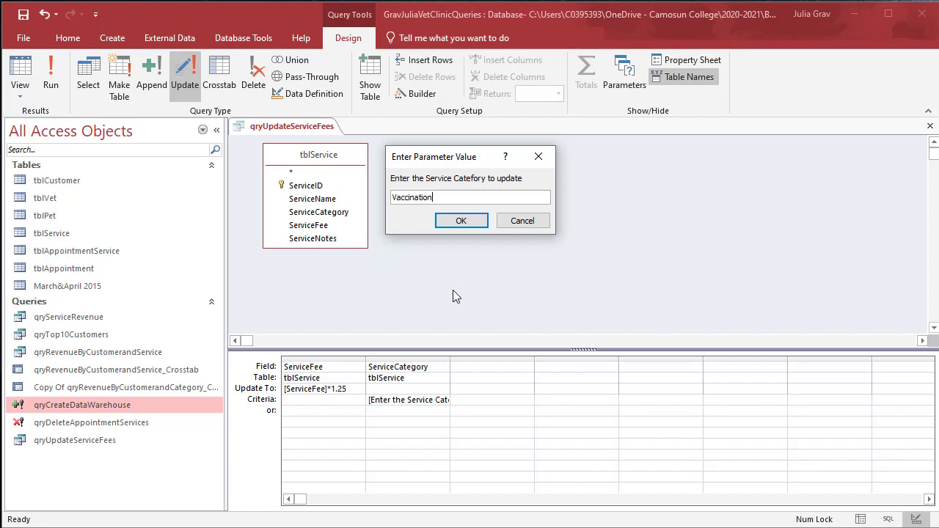
{"action": "key", "text": "Return"}
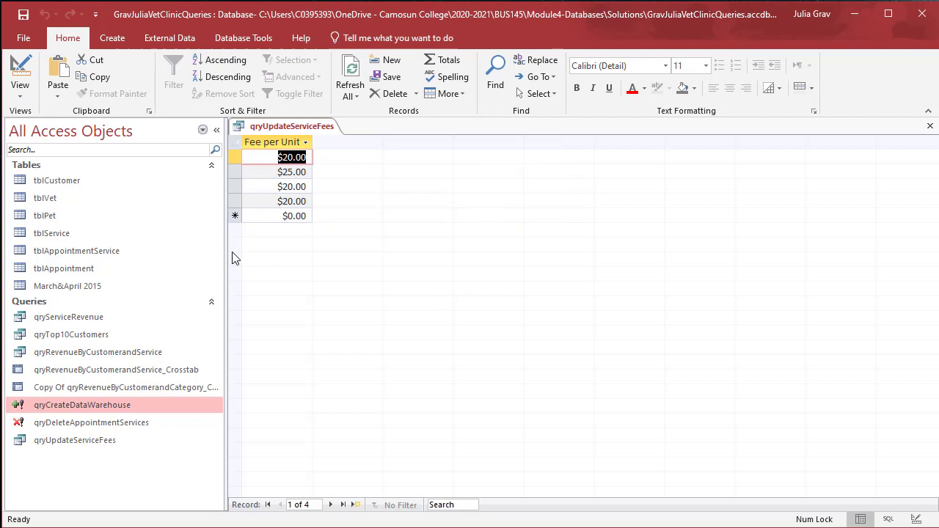
- Back in Design View, run the update for Vaccination and confirm updating 4 rows
{"action": "right_click", "coordinate": [289, 129]}
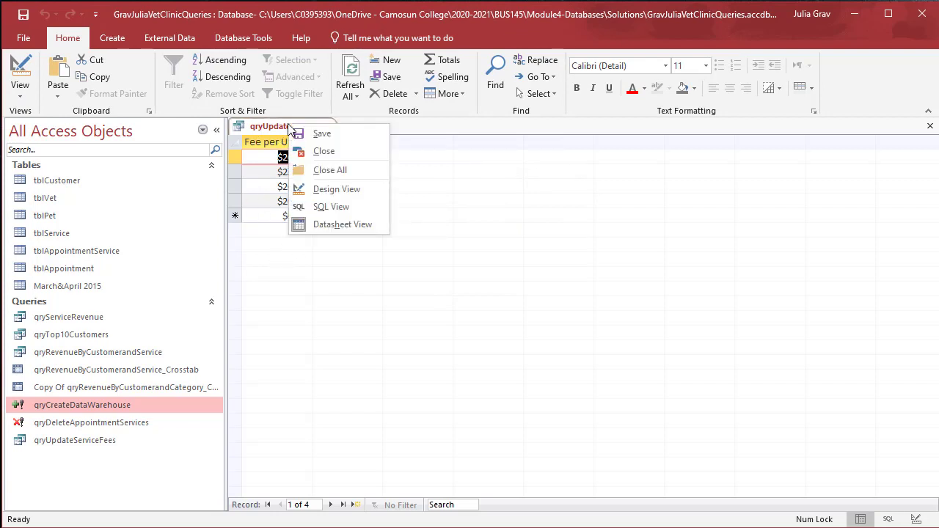
{"action": "left_click", "coordinate": [328, 190]}
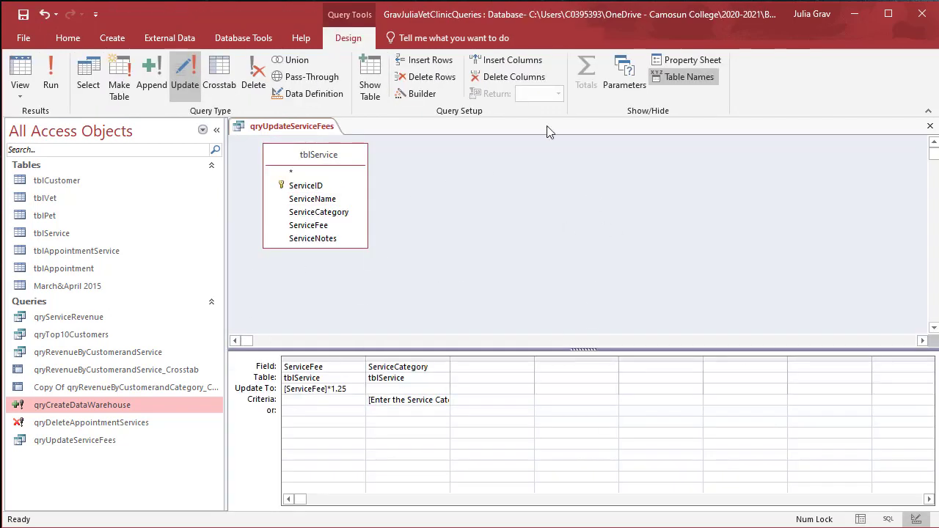
{"action": "left_click", "coordinate": [50, 77]}
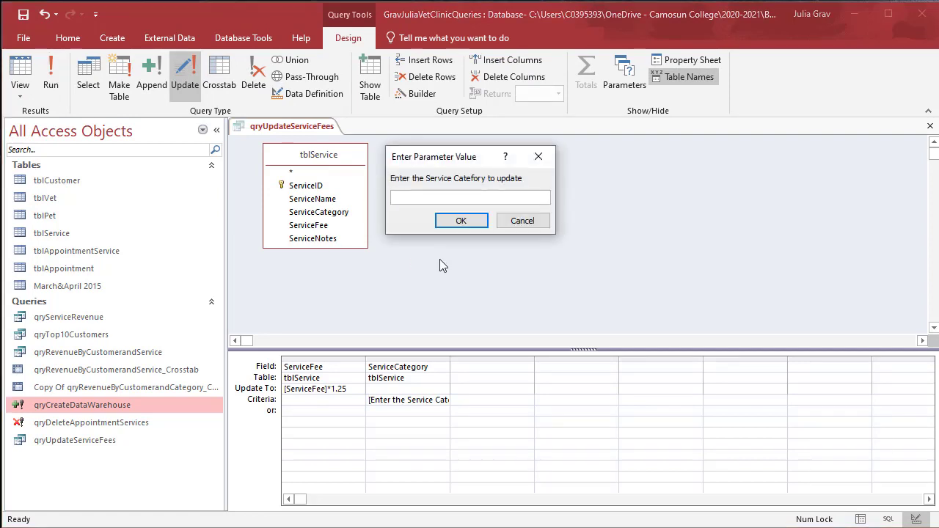
{"action": "type", "text": "Vaccide"}
{"action": "key", "text": "BackSpace"}
{"action": "key", "text": "BackSpace"}
{"action": "key", "text": "BackSpace"}
{"action": "type", "text": "ination"}
{"action": "key", "text": "Return"}
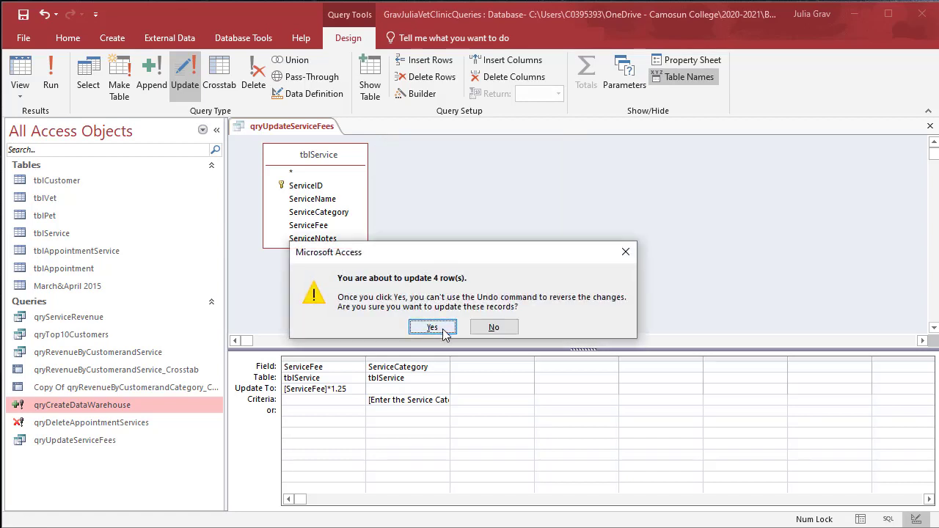
{"action": "left_click", "coordinate": [443, 328]}
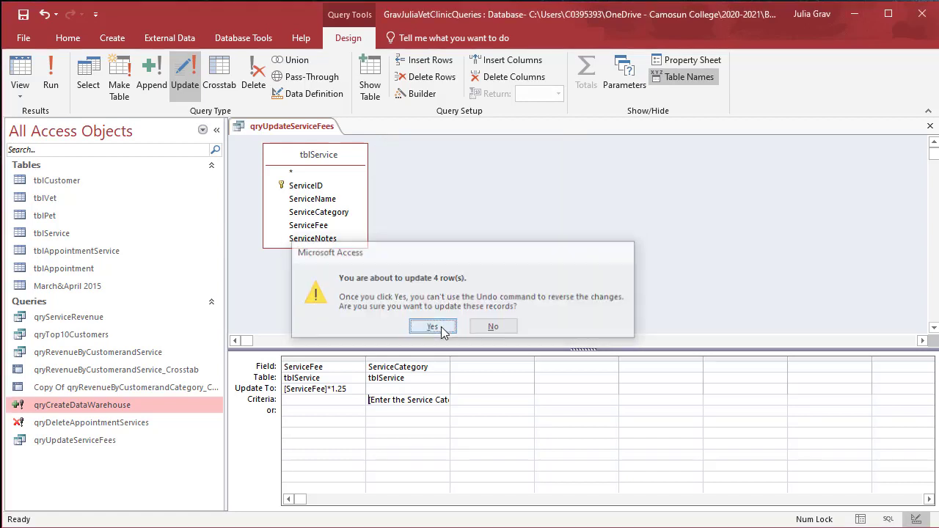
- Re-preview the datasheet for Vaccination, now showing fees $25.00, $31.25, $25.00, $25.00
{"action": "right_click", "coordinate": [308, 132]}
{"action": "left_click", "coordinate": [337, 224]}
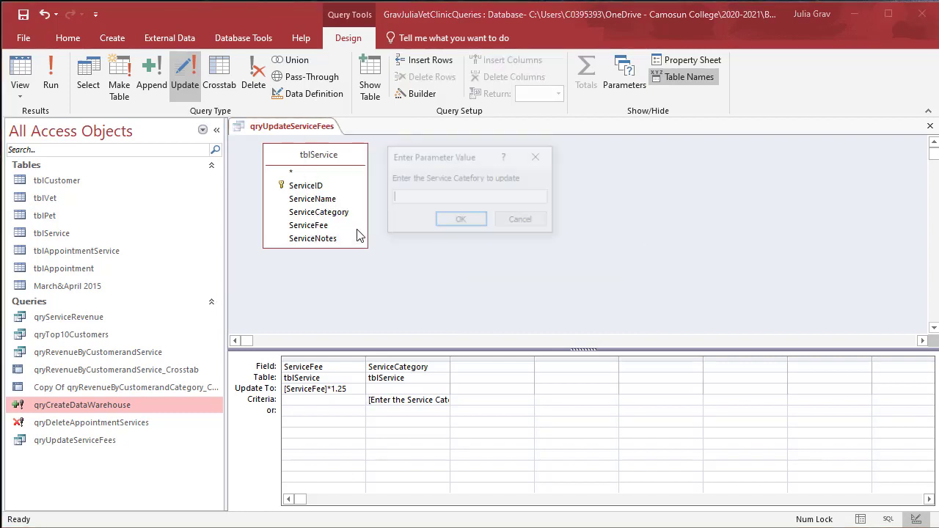
{"action": "type", "text": "Vacci"}
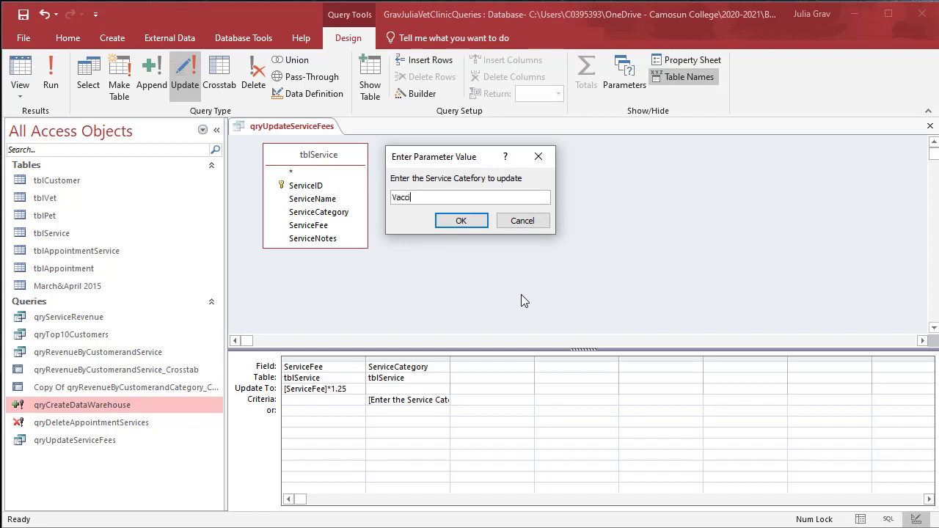
{"action": "type", "text": "n"}
{"action": "type", "text": "ations"}
{"action": "key", "text": "Return"}
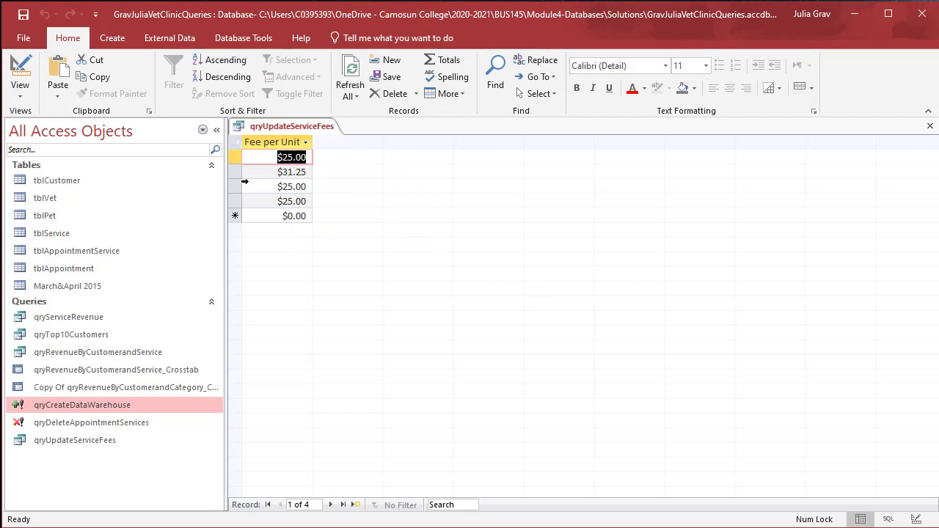
- Close qryUpdateServiceFees saving its design changes, then open the tblService table
{"action": "right_click", "coordinate": [273, 127]}
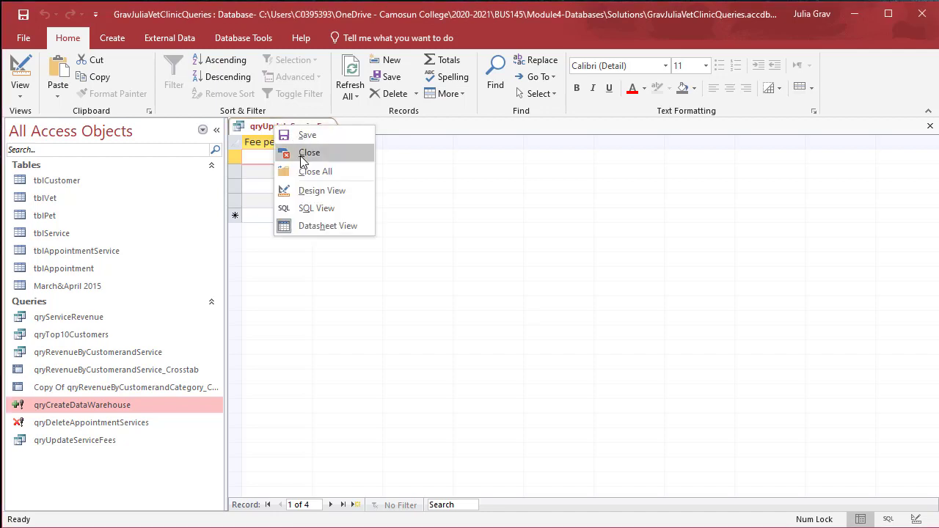
{"action": "left_click", "coordinate": [300, 153]}
{"action": "left_click", "coordinate": [402, 319]}
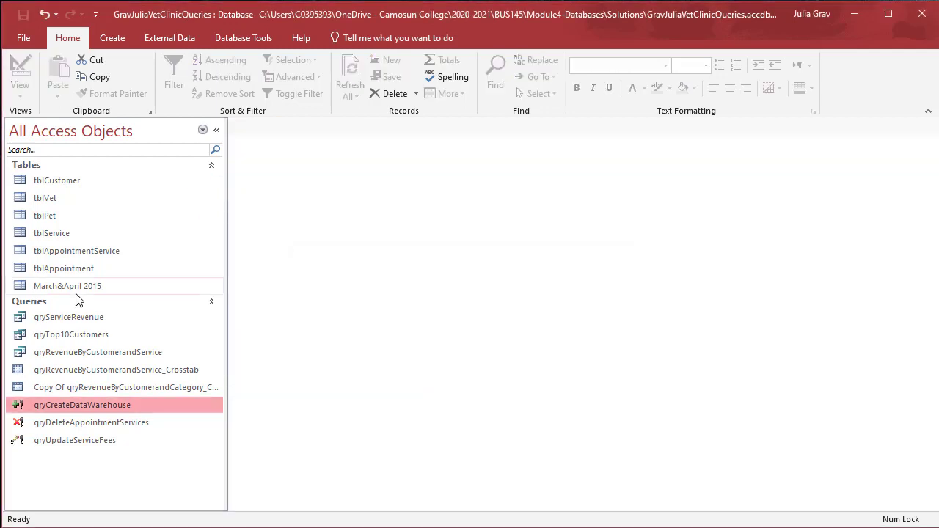
{"action": "double_click", "coordinate": [74, 234]}
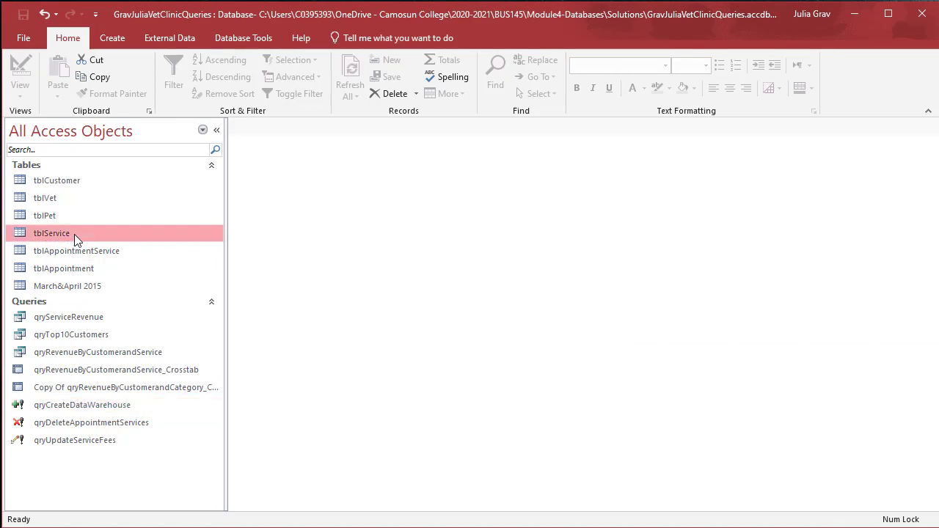